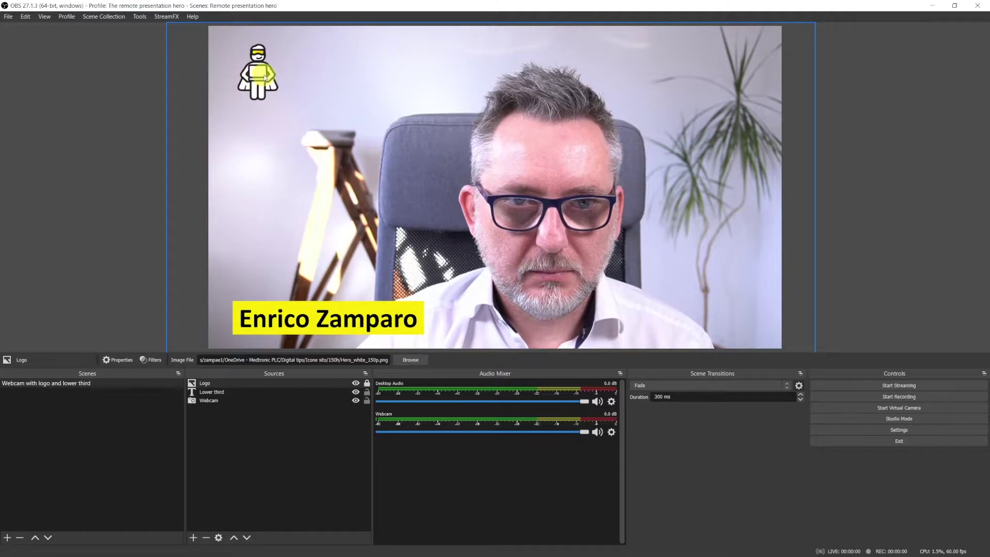
Select the Webcam source in OBS, then start Zoom video to send the OBS Virtual Camera feed
{"action": "left_click", "coordinate": [264, 78]}
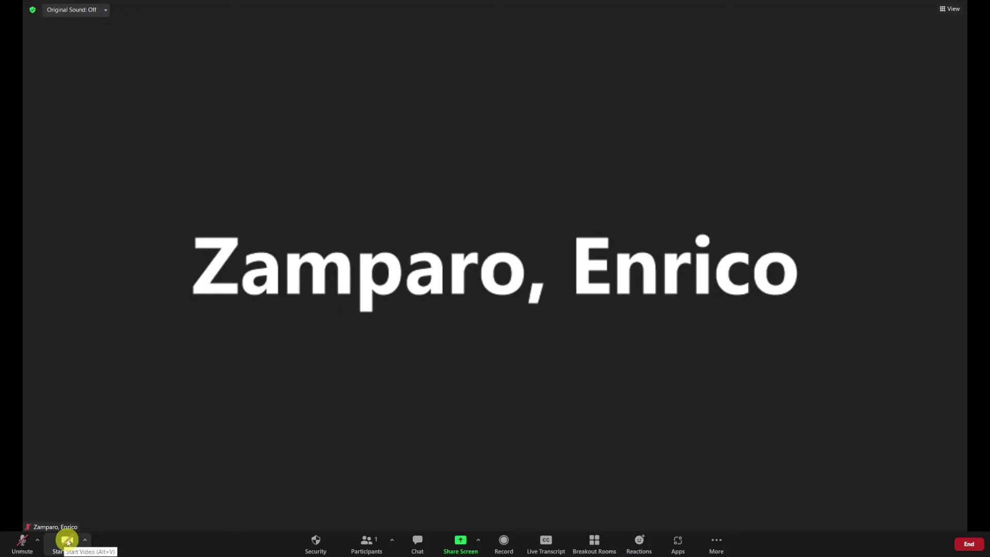
{"action": "left_click", "coordinate": [68, 540]}
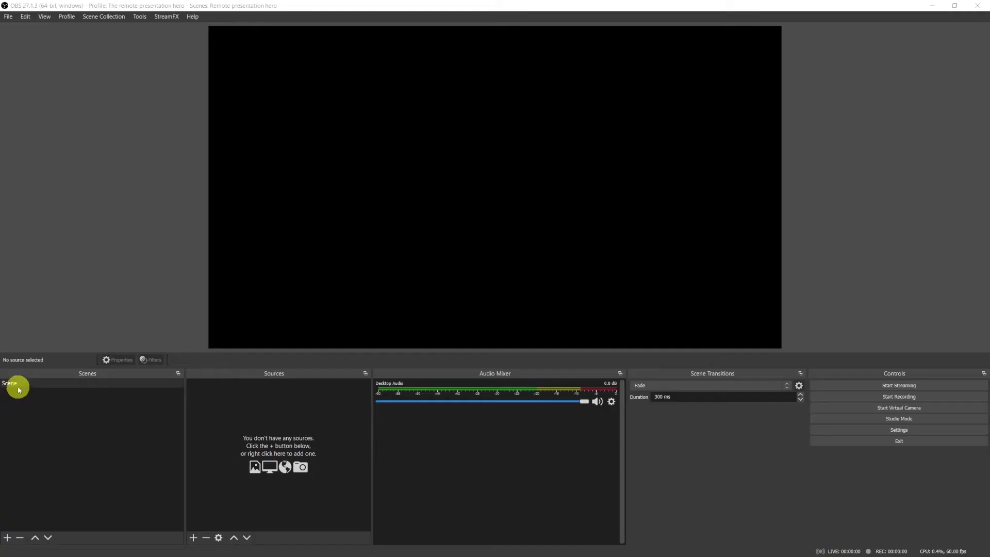
Rename the scene to 'Webcam with logo and lower third'
{"action": "right_click", "coordinate": [20, 386]}
{"action": "left_click", "coordinate": [48, 438]}
{"action": "type", "text": "Webcam with logo and lo"}
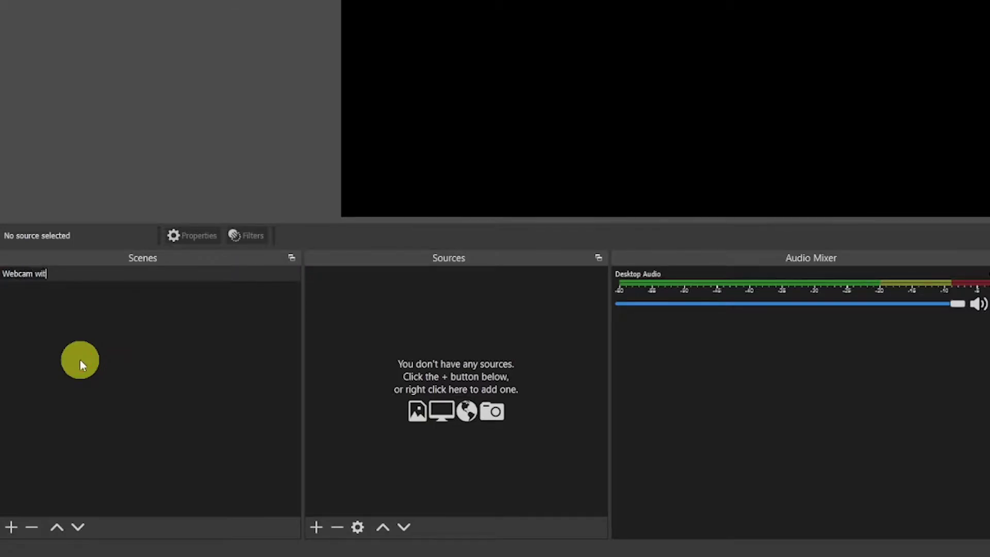
{"action": "type", "text": "wer third"}
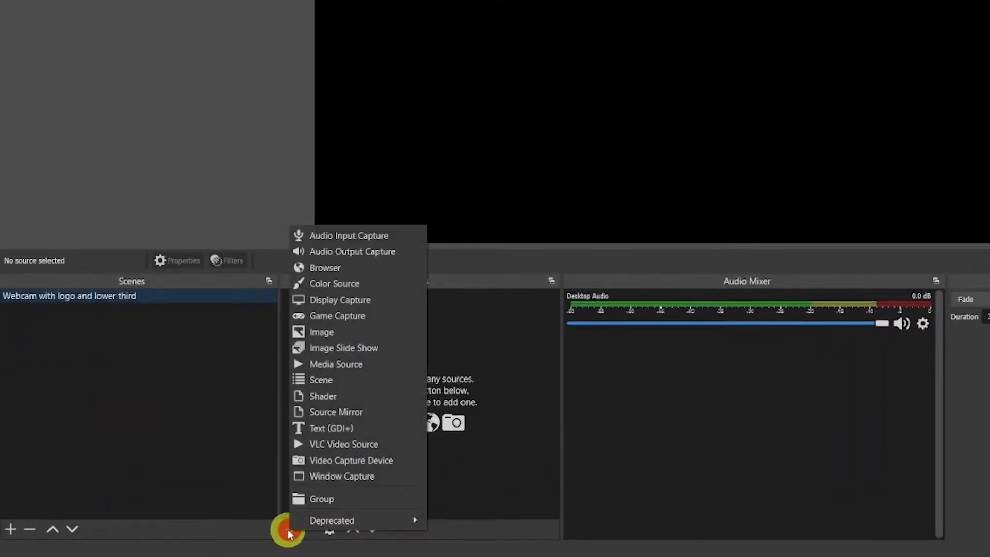
Add an Image source named 'Logo' that loads Hero_white_150p.png
{"action": "left_click", "coordinate": [336, 332]}
{"action": "type", "text": "Lo"}
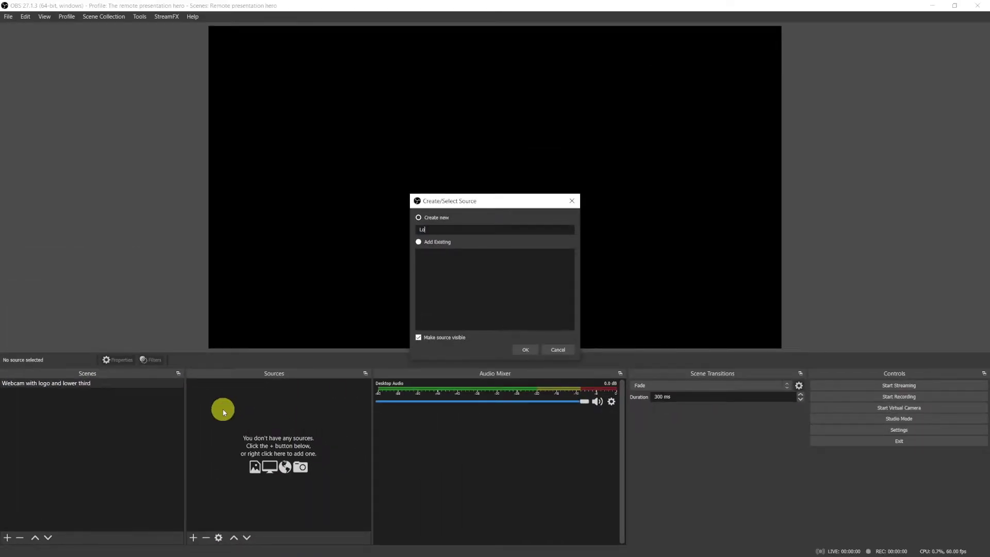
{"action": "type", "text": "go"}
{"action": "left_click", "coordinate": [526, 350]}
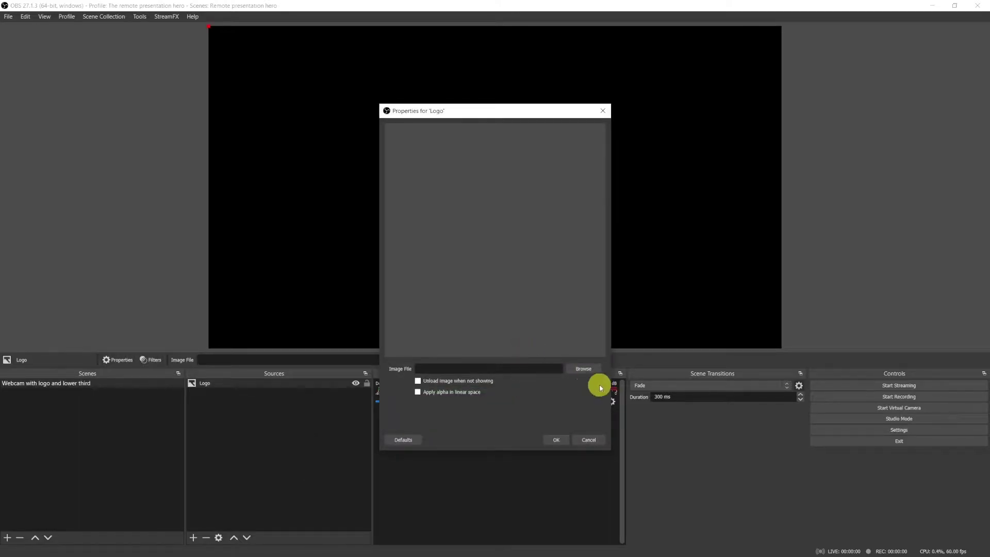
{"action": "left_click", "coordinate": [581, 369]}
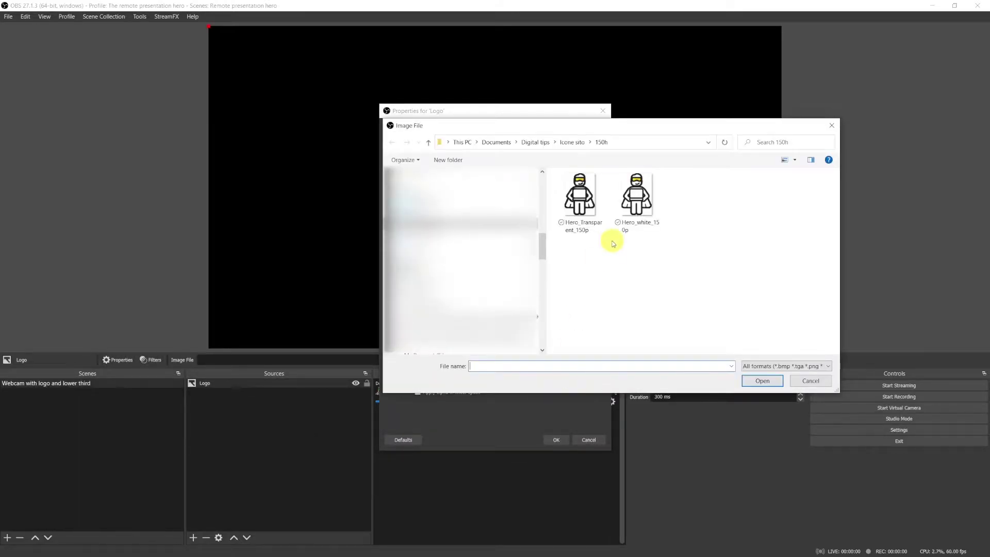
{"action": "left_click", "coordinate": [646, 227]}
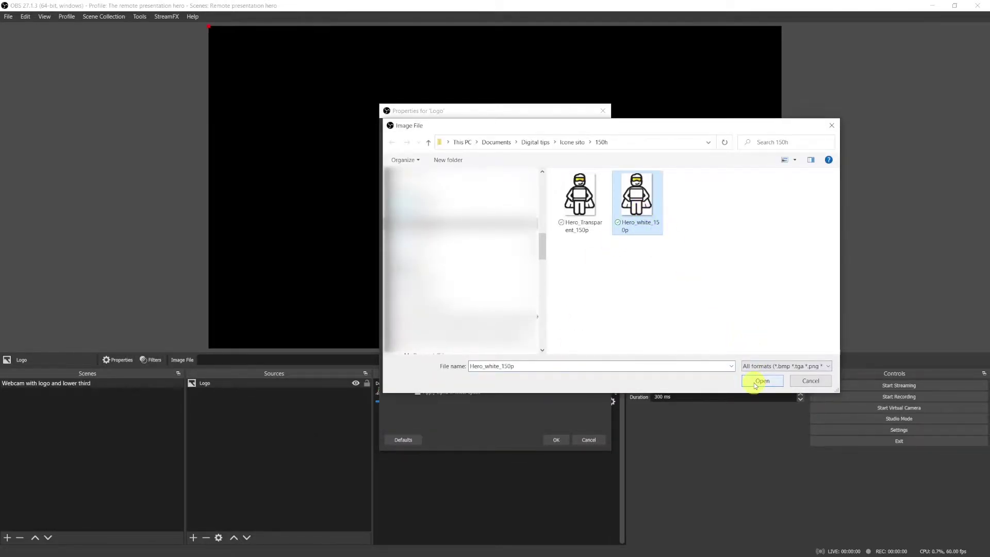
{"action": "left_click", "coordinate": [759, 380]}
{"action": "left_click", "coordinate": [554, 440]}
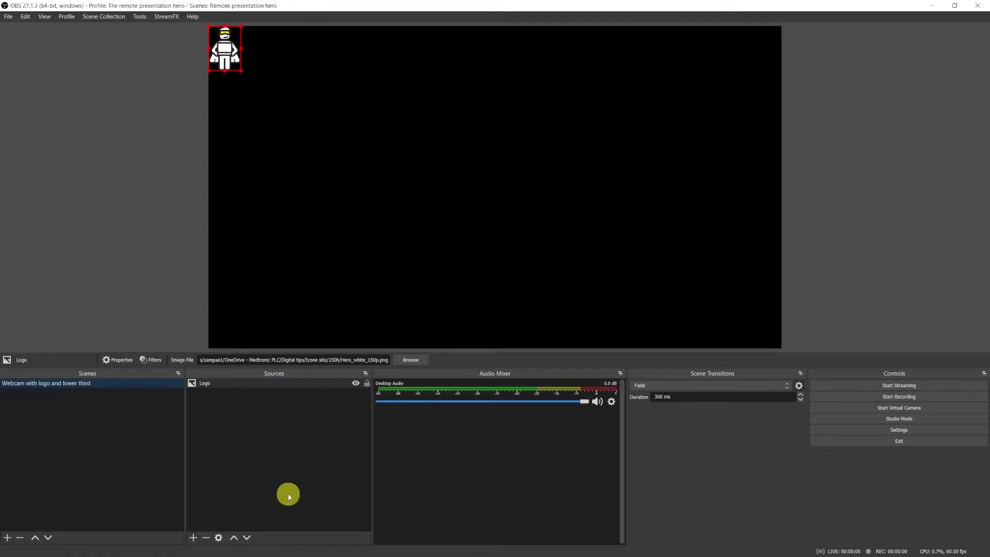
Create a Text (GDI+) source named 'Lower third' containing the presenter's name
{"action": "left_click", "coordinate": [194, 538]}
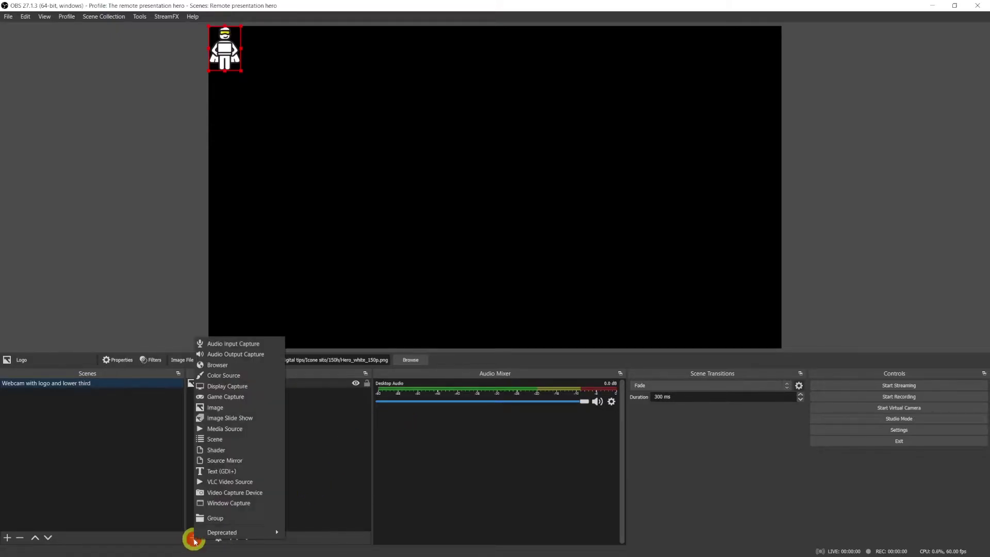
{"action": "left_click", "coordinate": [227, 471]}
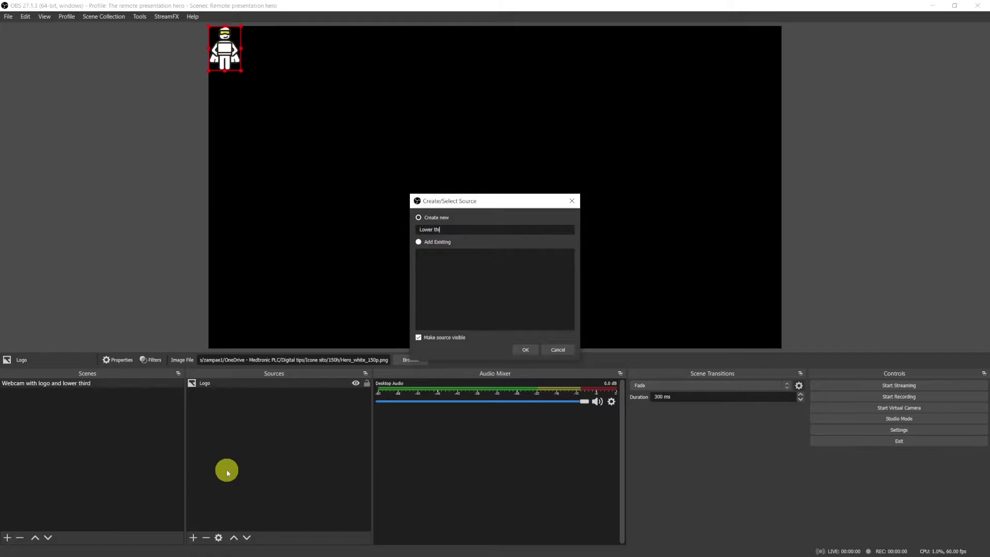
{"action": "type", "text": "Lower third"}
{"action": "left_click", "coordinate": [531, 351]}
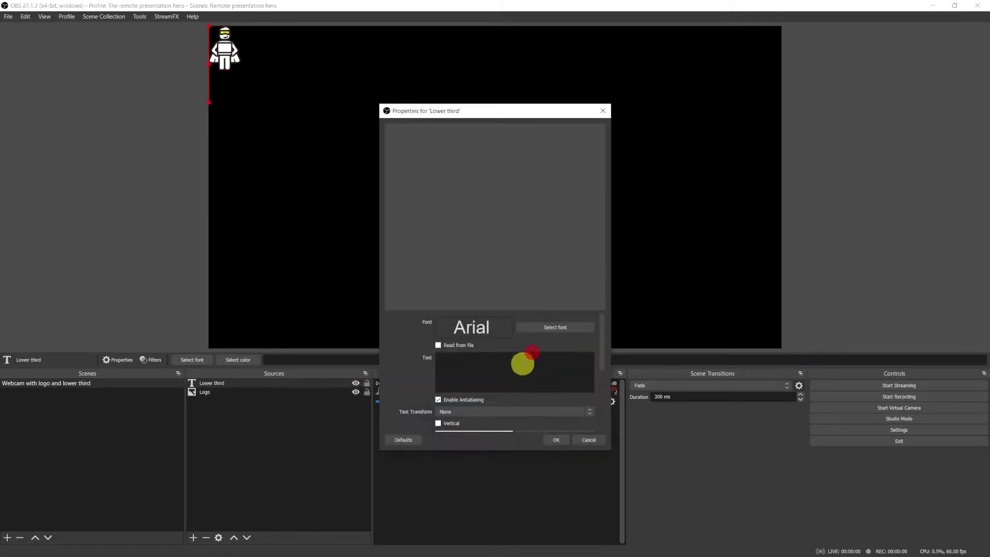
{"action": "left_click", "coordinate": [504, 365]}
{"action": "type", "text": "Enrico Zamparo"}
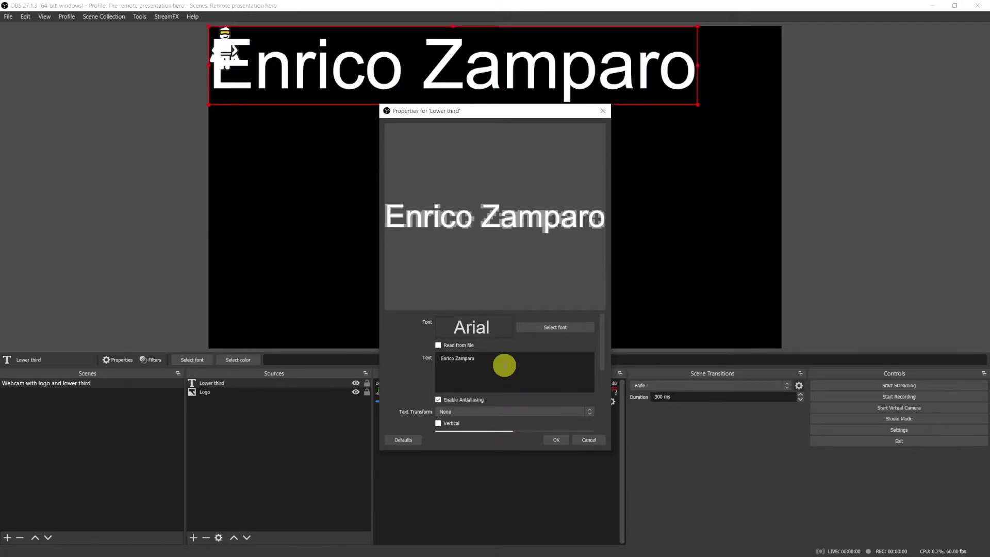
{"action": "left_click", "coordinate": [555, 327]}
{"action": "scroll", "coordinate": [428, 271], "scroll_direction": "down", "scroll_amount": 8}
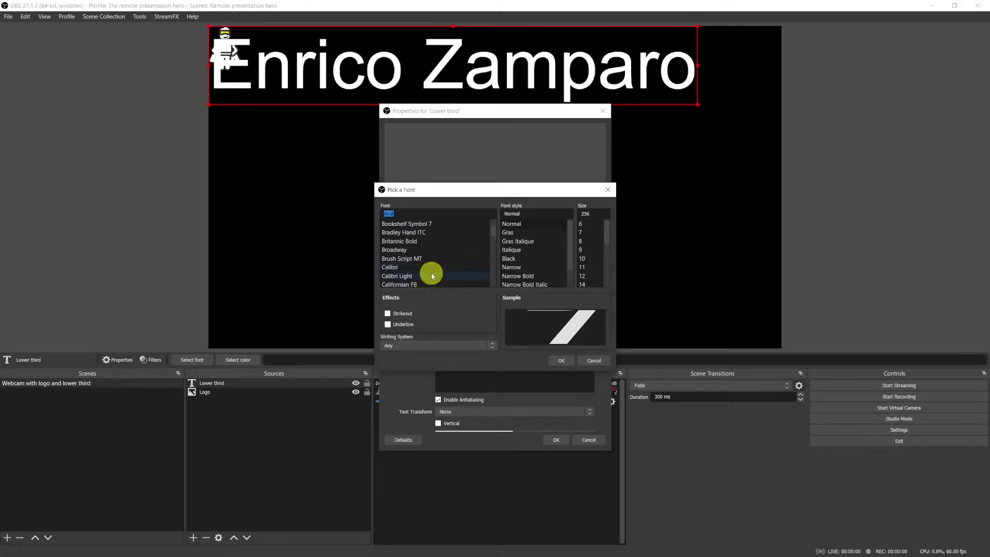
Set the Lower third font to Calibri Bold, then open the Background Color picker
{"action": "left_click", "coordinate": [419, 266]}
{"action": "left_click", "coordinate": [521, 232]}
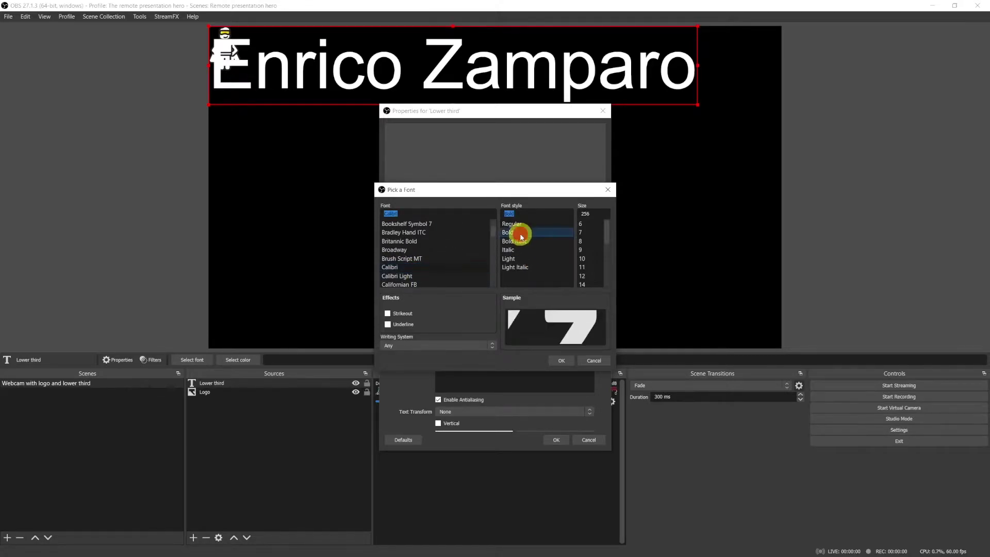
{"action": "left_click", "coordinate": [561, 361]}
{"action": "scroll", "coordinate": [511, 406], "scroll_direction": "down", "scroll_amount": 2}
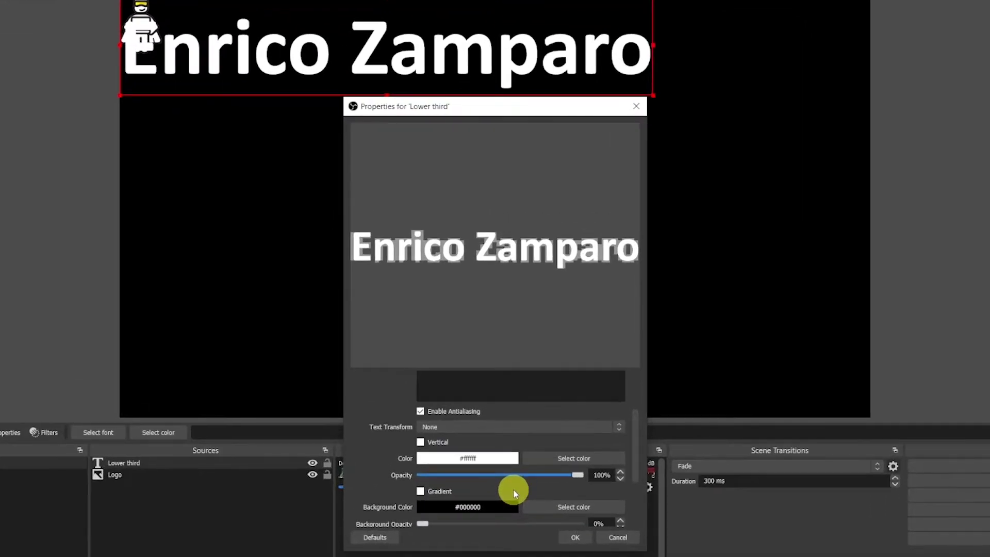
{"action": "scroll", "coordinate": [509, 403], "scroll_direction": "down", "scroll_amount": 1}
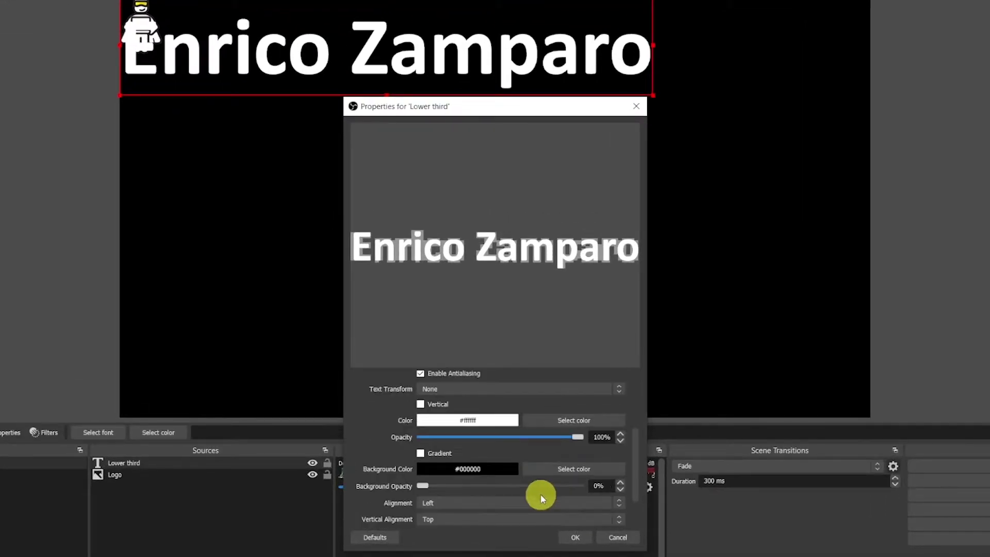
{"action": "left_click", "coordinate": [578, 469]}
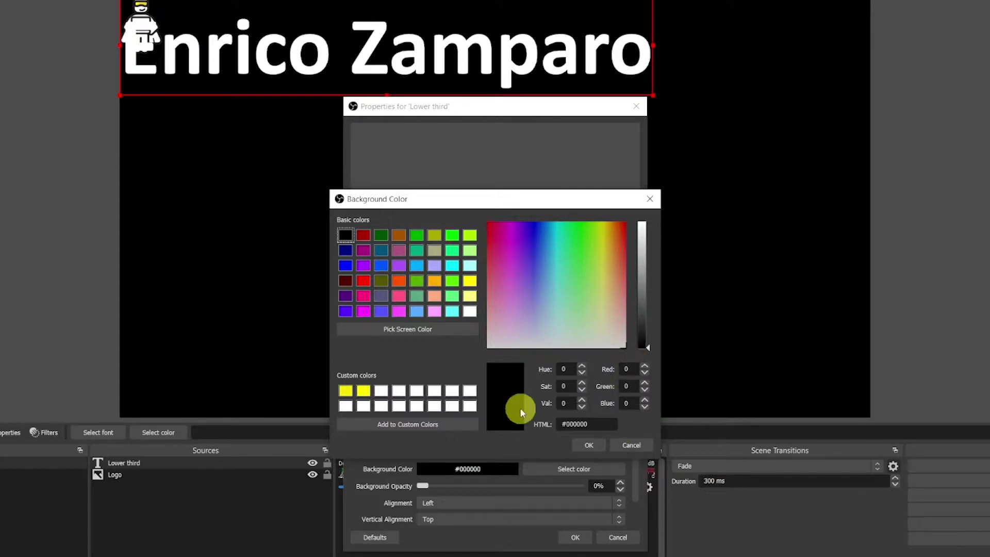
Give the text the saved yellow #fae908 background at 100% Background Opacity
{"action": "left_click", "coordinate": [347, 392]}
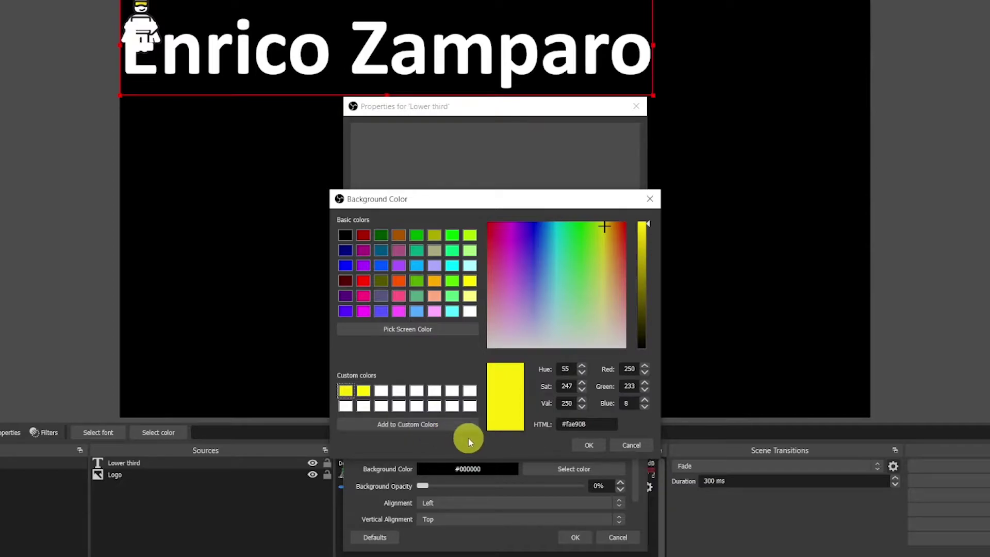
{"action": "left_click", "coordinate": [590, 445]}
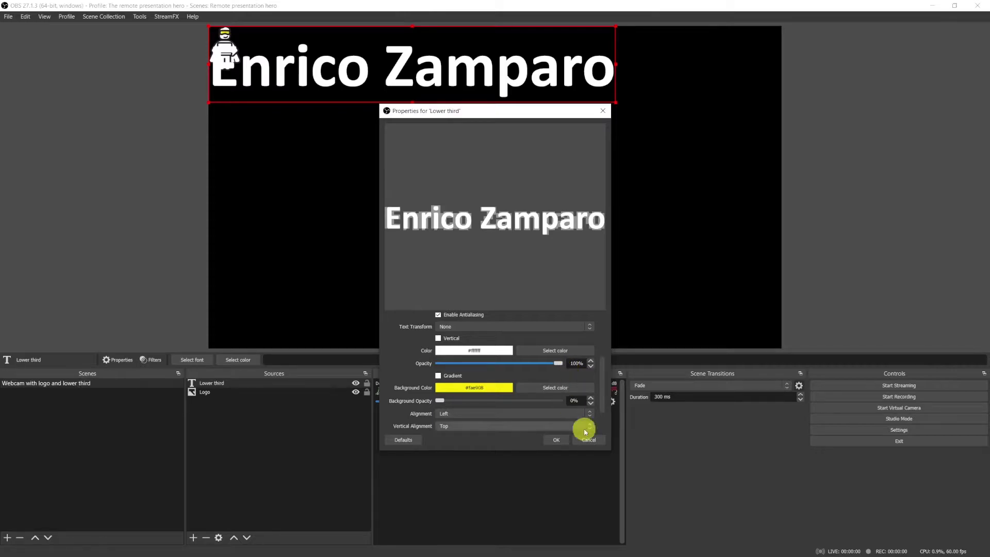
{"action": "left_click_drag", "start_coordinate": [441, 402], "coordinate": [575, 404]}
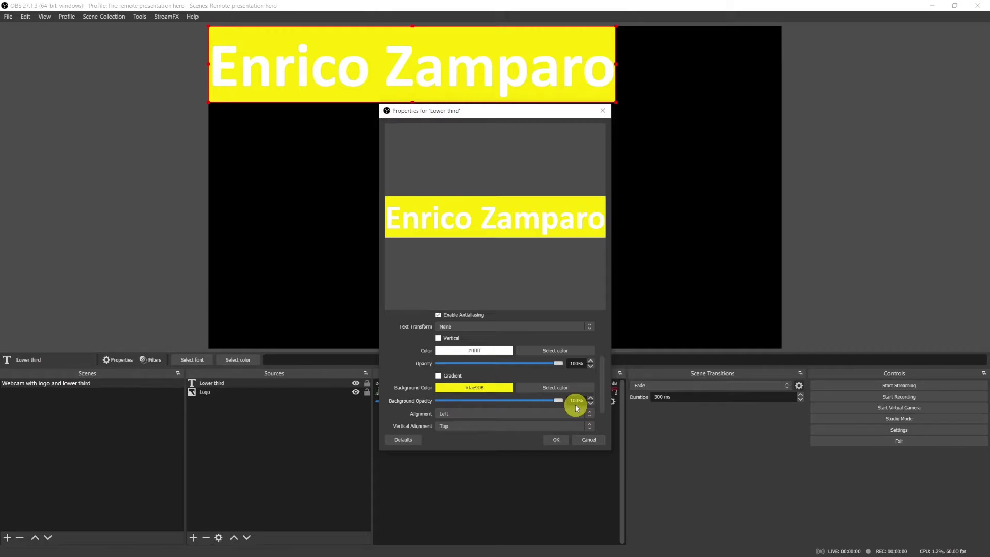
Make the name text black (#000000) and apply the Lower third settings
{"action": "left_click", "coordinate": [561, 350]}
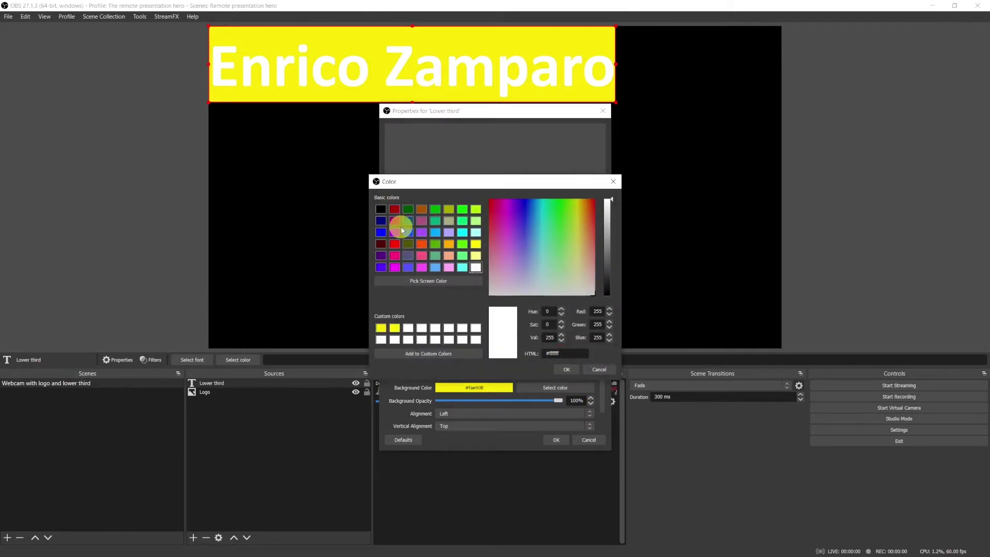
{"action": "left_click", "coordinate": [382, 213]}
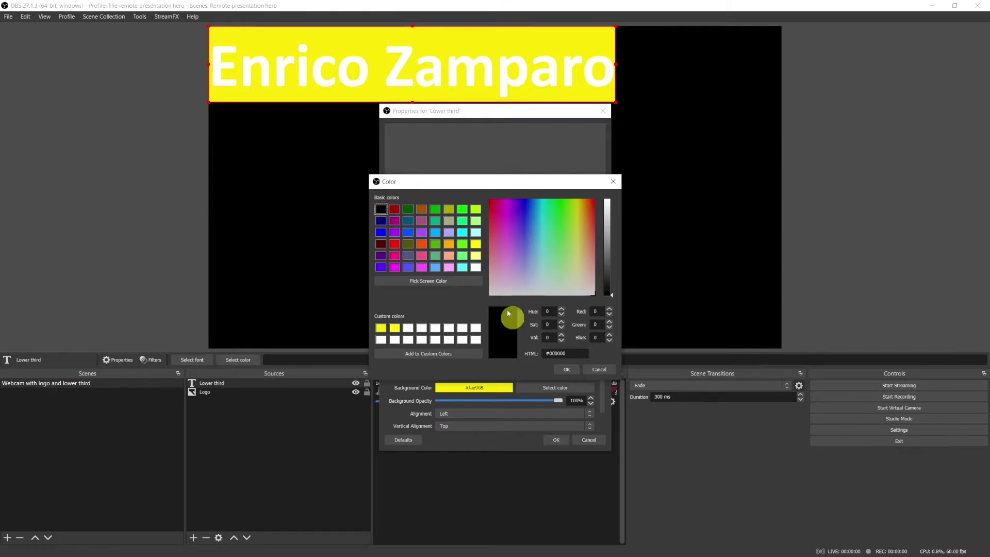
{"action": "left_click", "coordinate": [568, 371]}
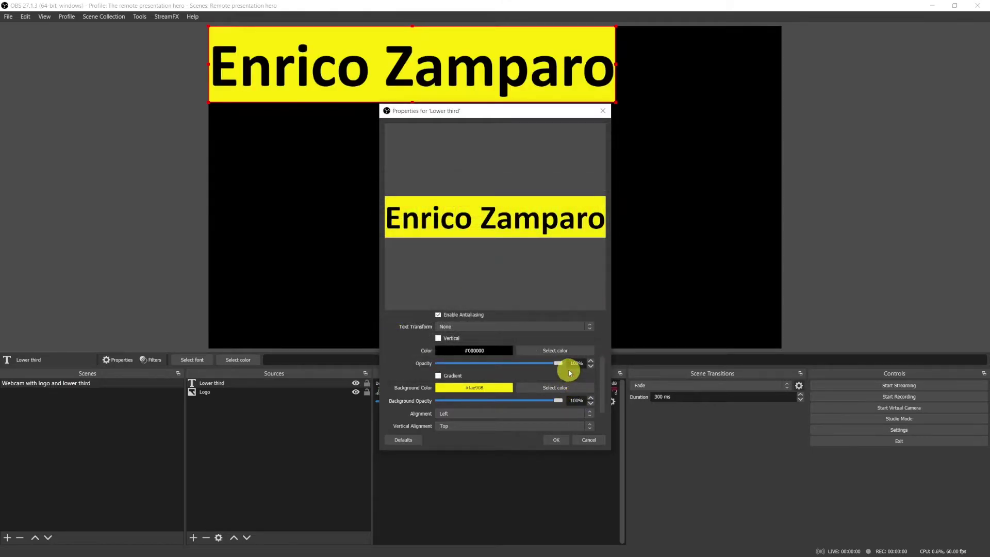
{"action": "scroll", "coordinate": [490, 349], "scroll_direction": "up", "scroll_amount": 2}
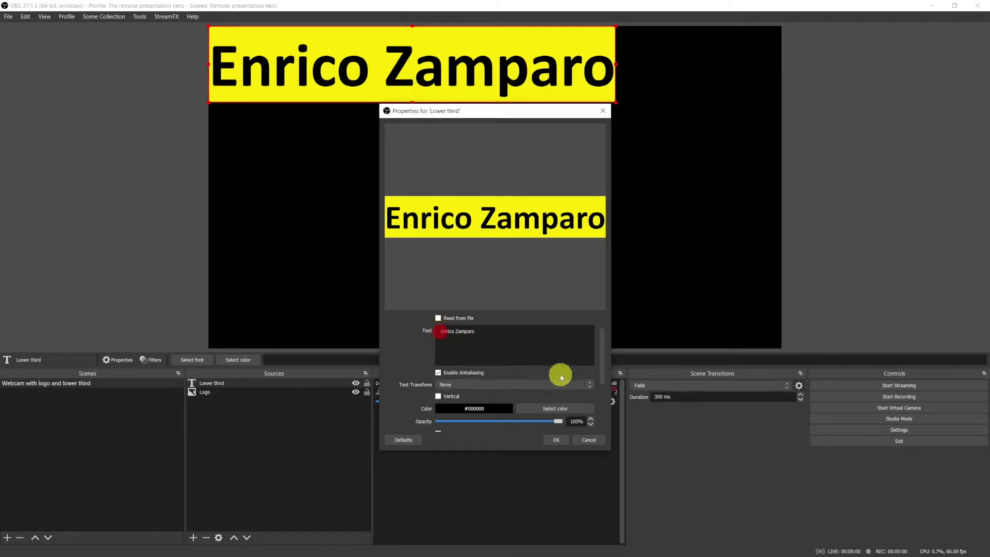
{"action": "left_click", "coordinate": [508, 332]}
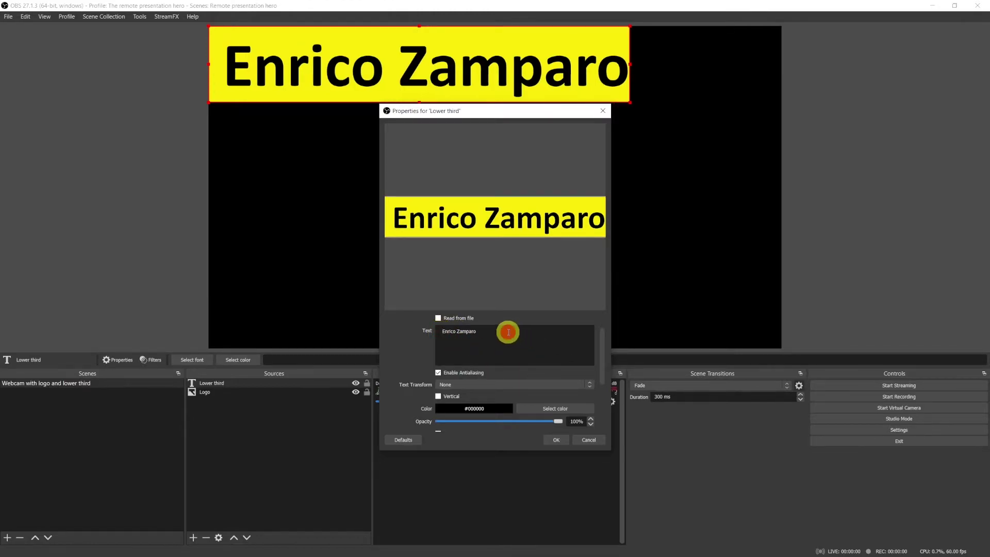
{"action": "left_click", "coordinate": [557, 440]}
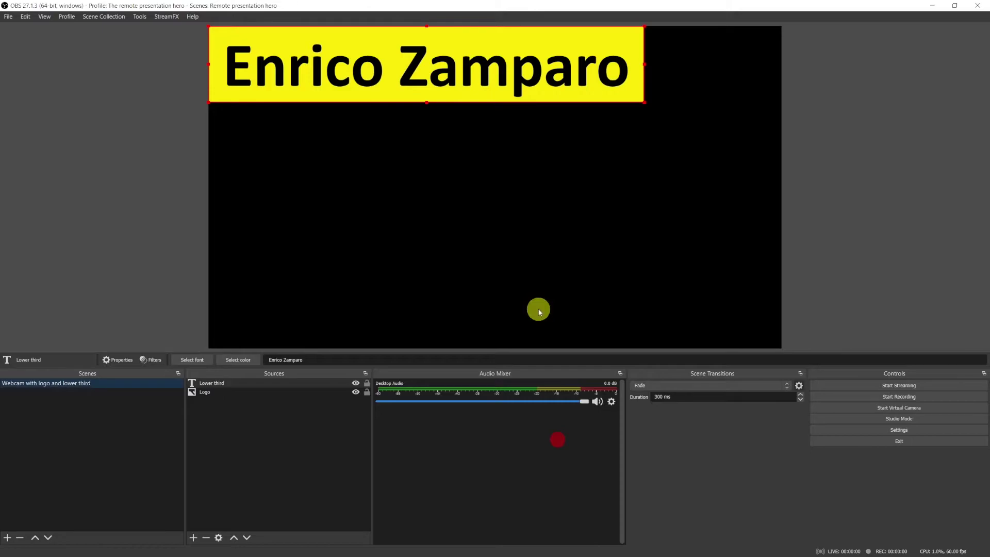
Resize the yellow name box into the bottom-left corner and move the enlarged logo top-right
{"action": "left_click_drag", "start_coordinate": [430, 70], "coordinate": [480, 235]}
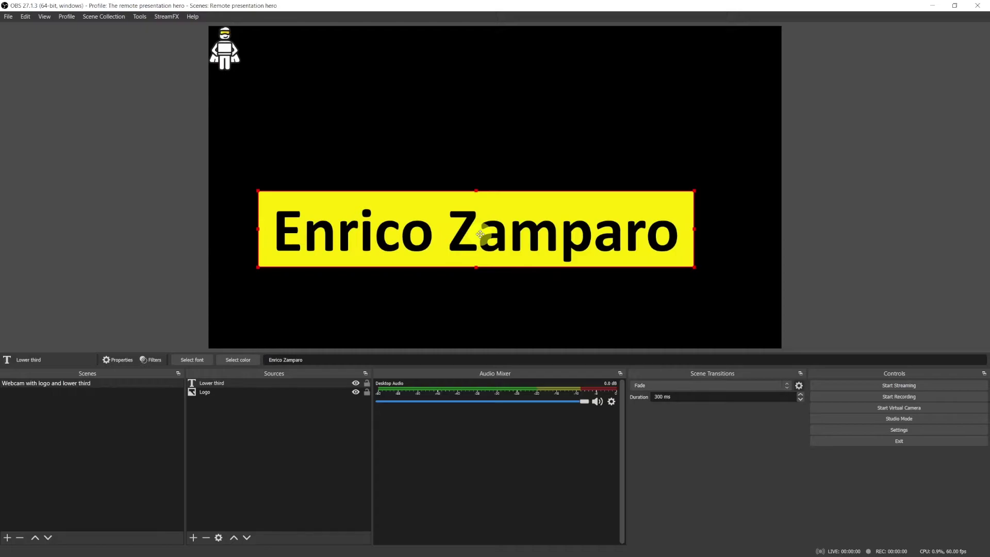
{"action": "left_click_drag", "start_coordinate": [694, 190], "coordinate": [640, 231]}
{"action": "mouse_move", "coordinate": [638, 266]}
{"action": "left_mouse_down"}
{"action": "mouse_move", "coordinate": [625, 261]}
{"action": "mouse_move", "coordinate": [640, 267]}
{"action": "left_mouse_up"}
{"action": "left_click_drag", "start_coordinate": [442, 265], "coordinate": [448, 267]}
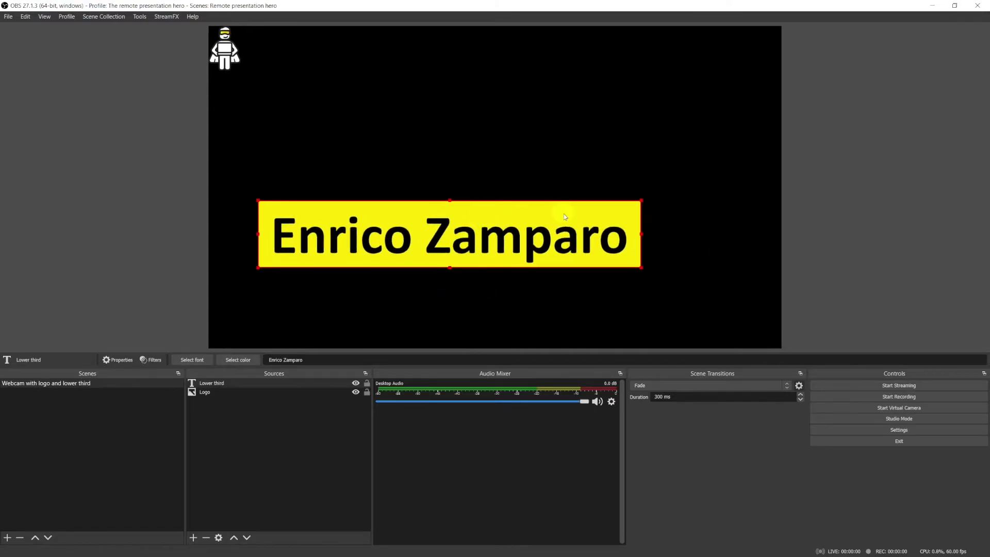
{"action": "left_click_drag", "start_coordinate": [641, 200], "coordinate": [449, 241]}
{"action": "left_click_drag", "start_coordinate": [392, 258], "coordinate": [358, 322]}
{"action": "left_click_drag", "start_coordinate": [227, 54], "coordinate": [720, 90]}
{"action": "left_click", "coordinate": [668, 129]}
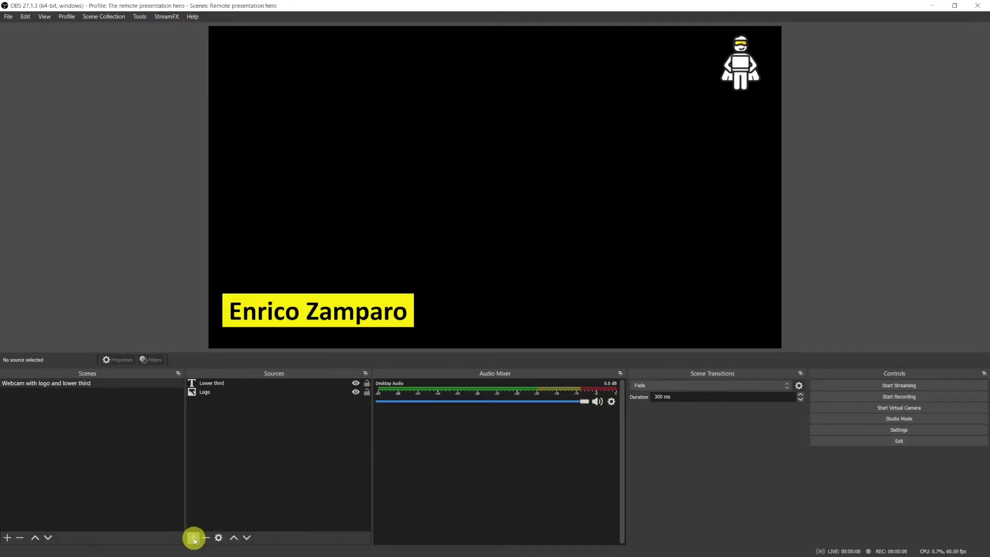
Add a Video Capture Device source named 'Webcam' using the Cam Link 4K device
{"action": "left_click", "coordinate": [193, 538]}
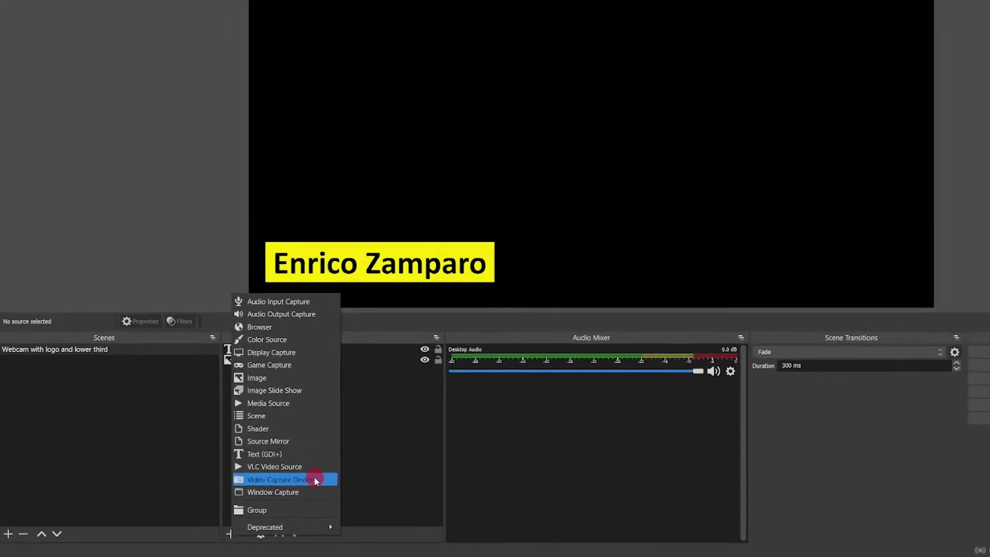
{"action": "left_click", "coordinate": [375, 463]}
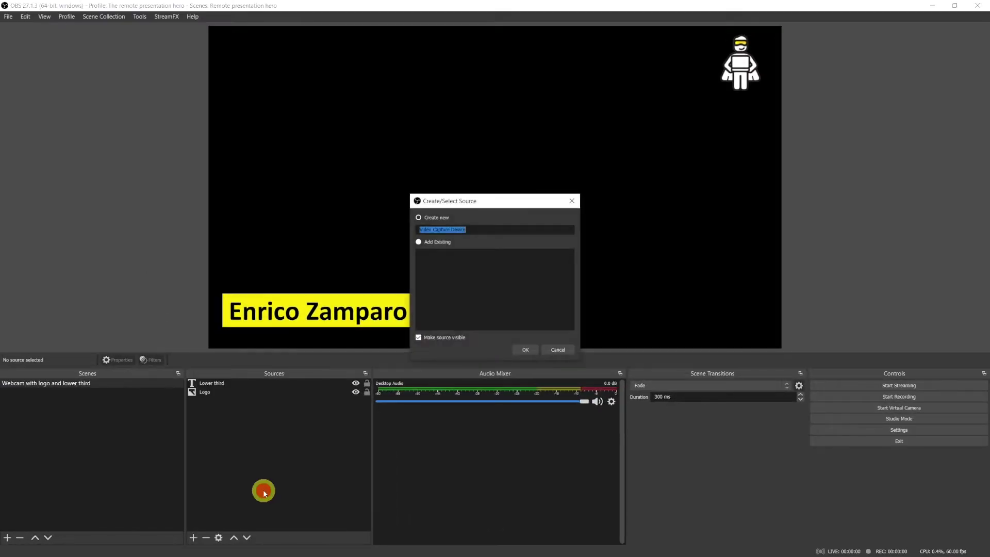
{"action": "type", "text": "Webcam"}
{"action": "left_click", "coordinate": [524, 350]}
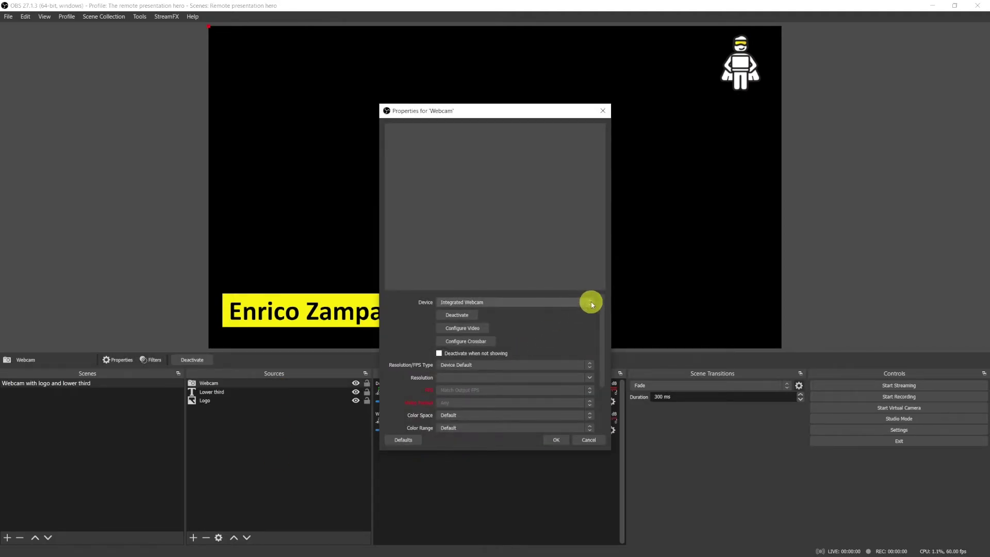
{"action": "left_click", "coordinate": [590, 302]}
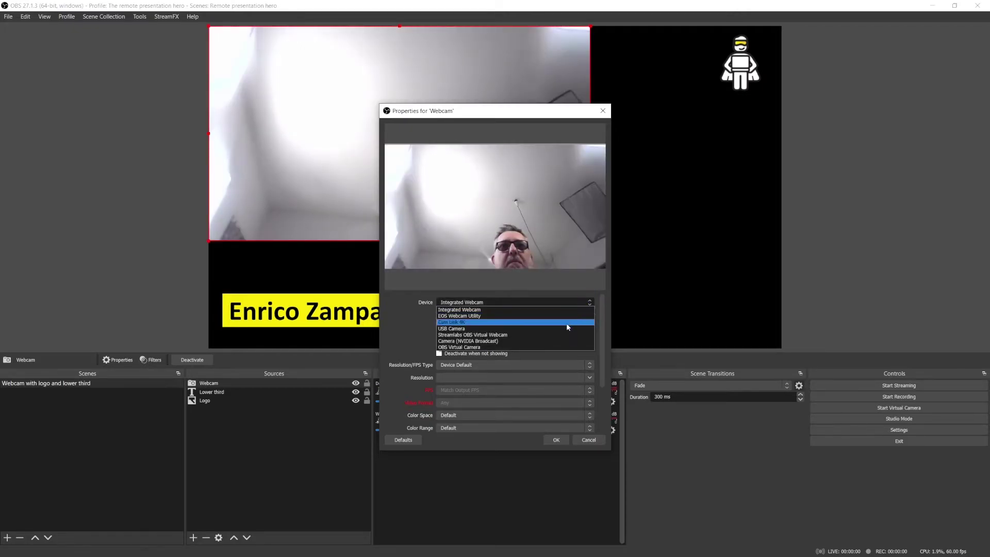
{"action": "left_click", "coordinate": [567, 324]}
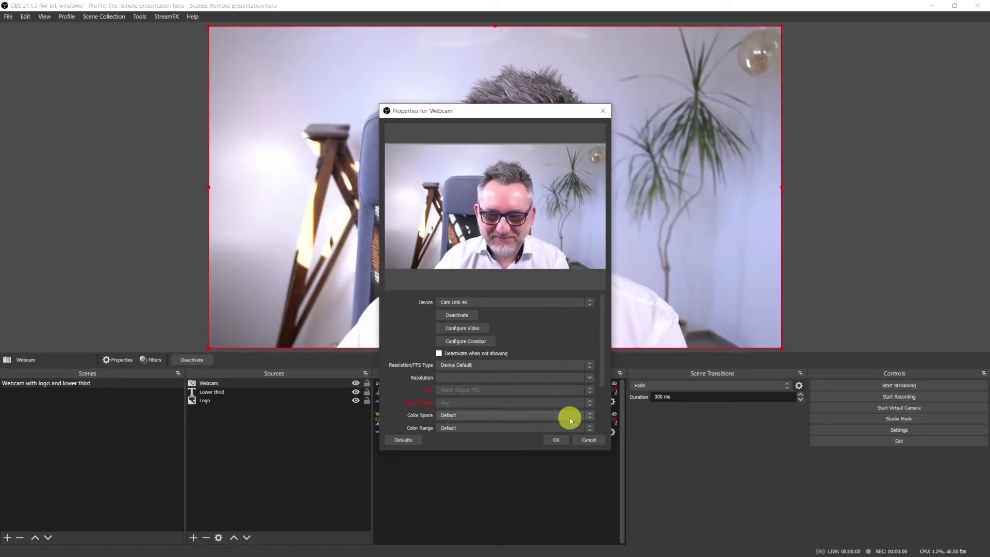
{"action": "left_click", "coordinate": [557, 441]}
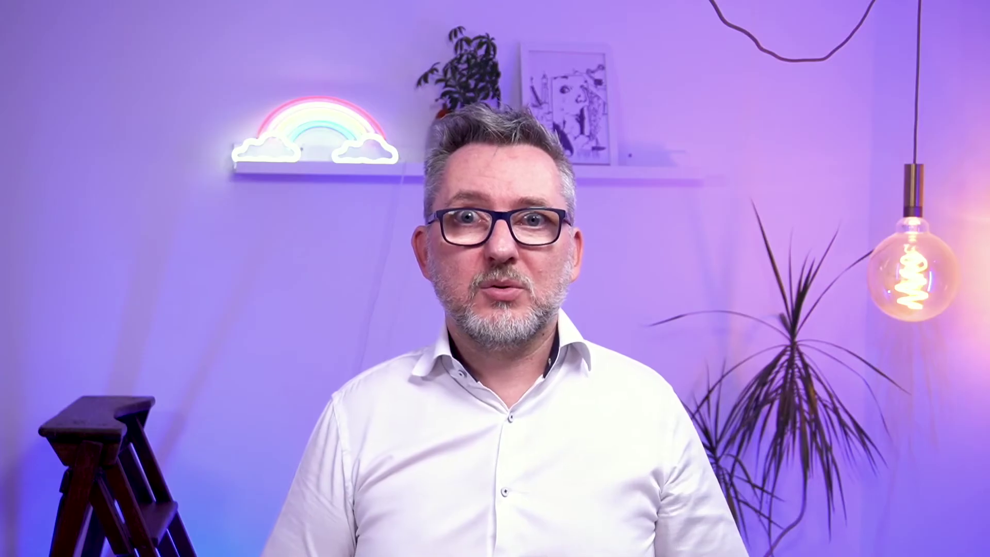
{"action": "left_click", "coordinate": [775, 197]}
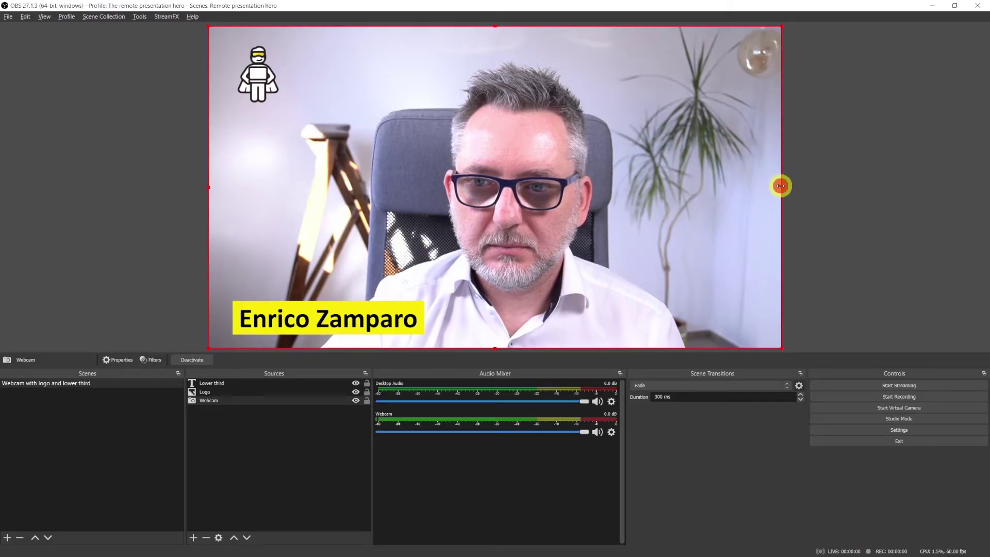
Crop the webcam's right black bar and stretch the feed to fill the canvas
{"action": "left_click_drag", "start_coordinate": [780, 185], "coordinate": [737, 189]}
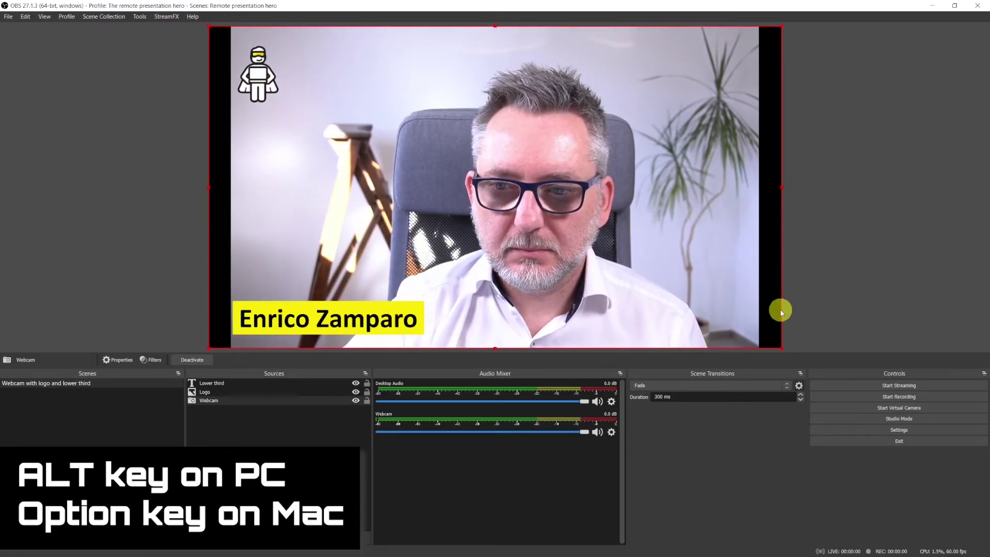
{"action": "left_click_drag", "start_coordinate": [782, 347], "coordinate": [795, 372]}
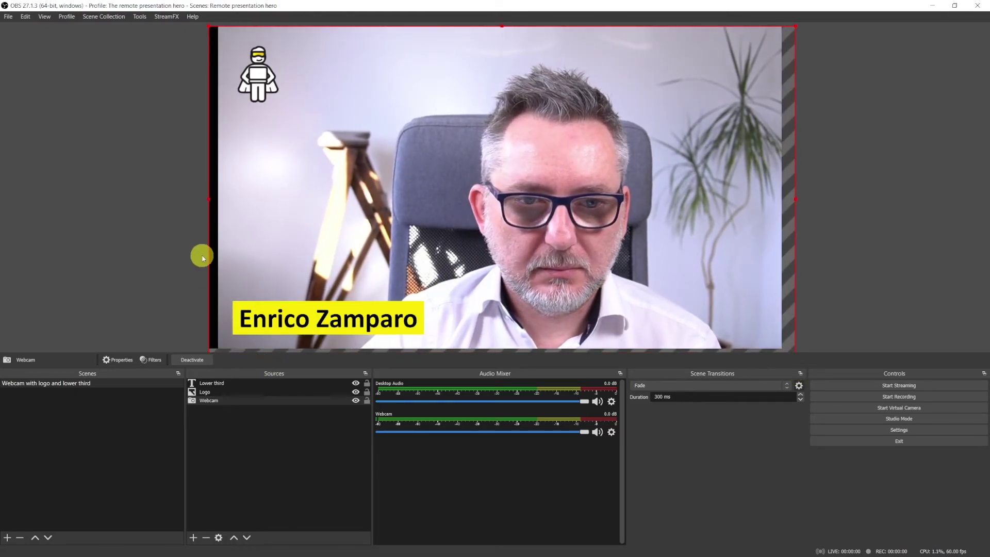
{"action": "left_click_drag", "start_coordinate": [207, 201], "coordinate": [190, 201]}
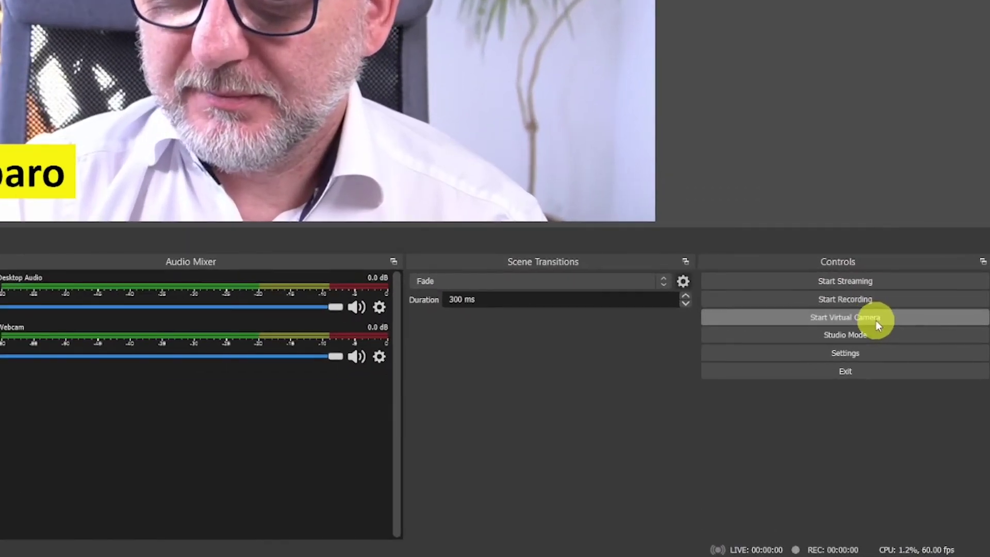
Start the OBS Virtual Camera, select it as Zoom's camera, and start video
{"action": "left_click", "coordinate": [875, 320]}
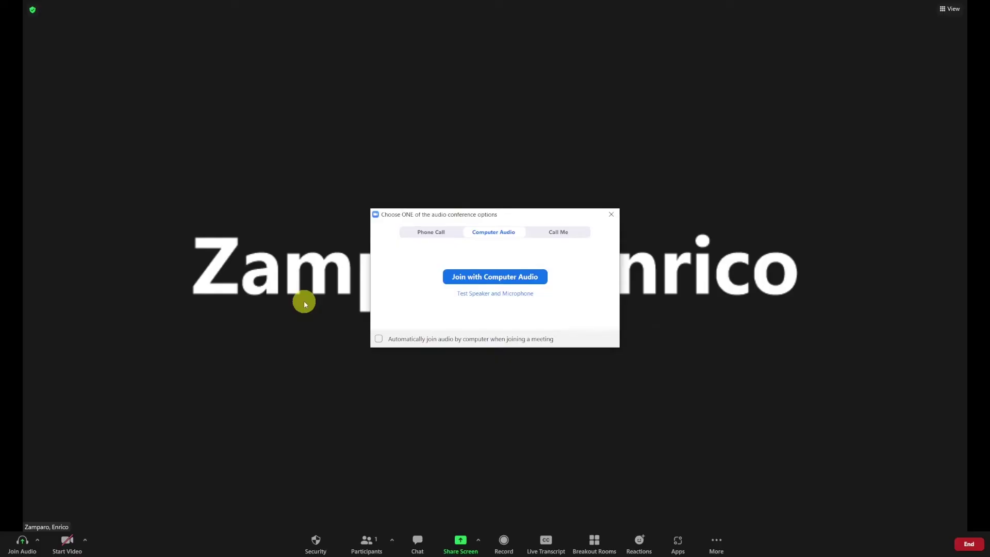
{"action": "left_click", "coordinate": [84, 541]}
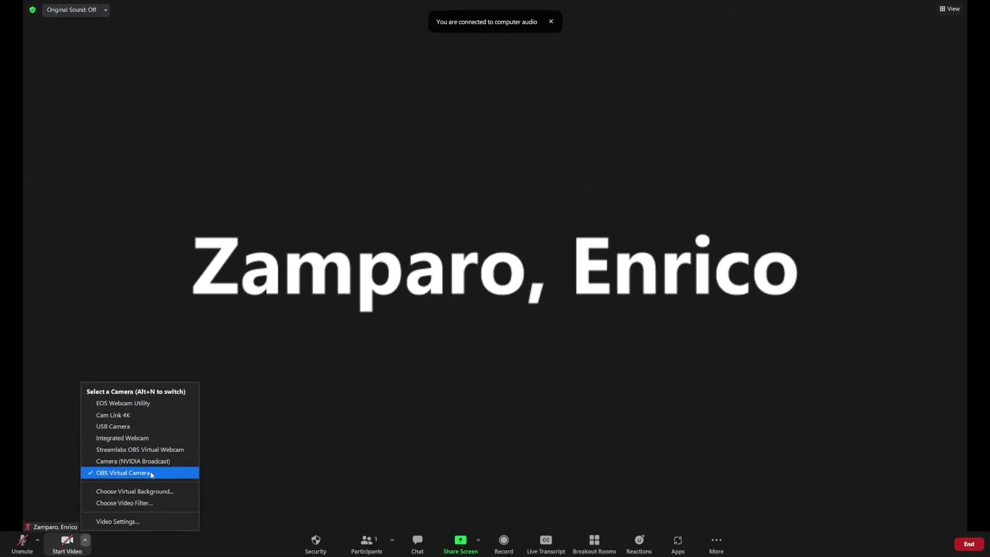
{"action": "left_click", "coordinate": [151, 475]}
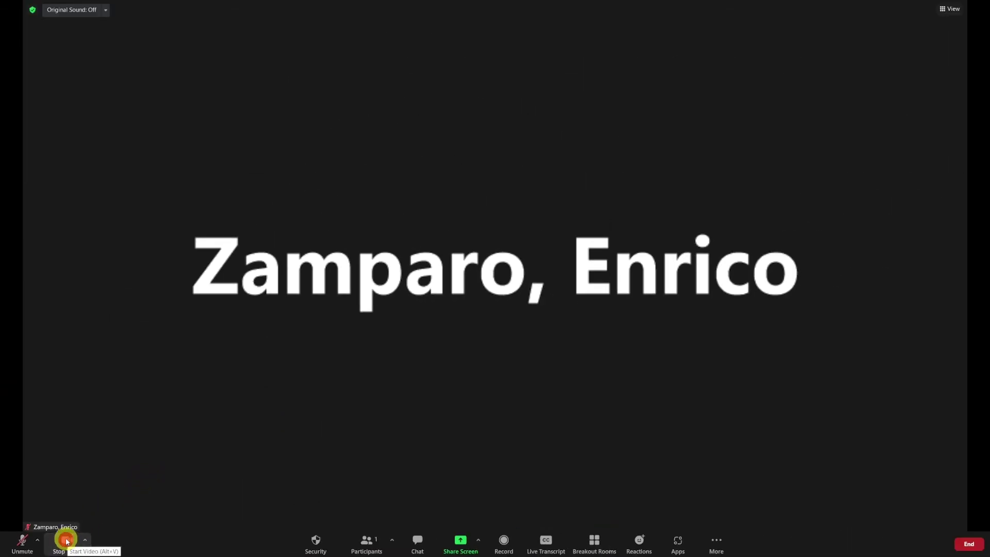
{"action": "left_click", "coordinate": [66, 539]}
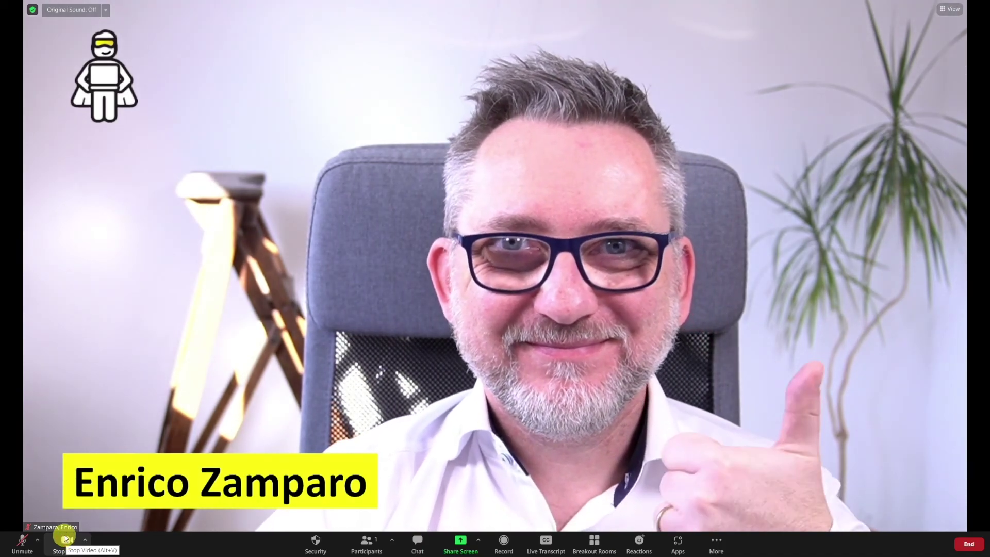